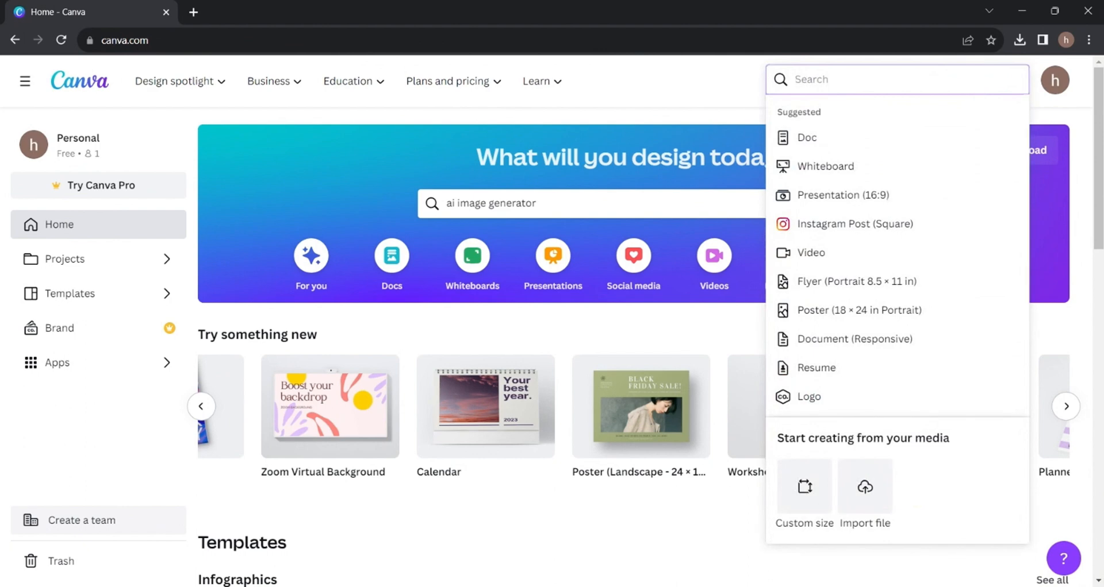
Create a new Ebook Cover design and apply the recently used purple "After Life" template.
type("ebook")
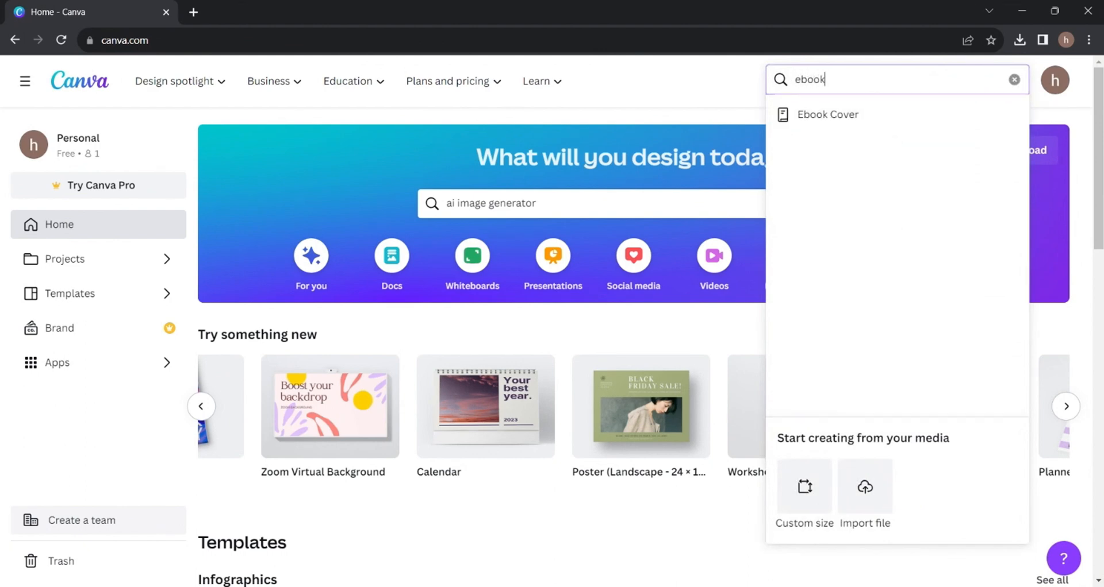
left_click(844, 115)
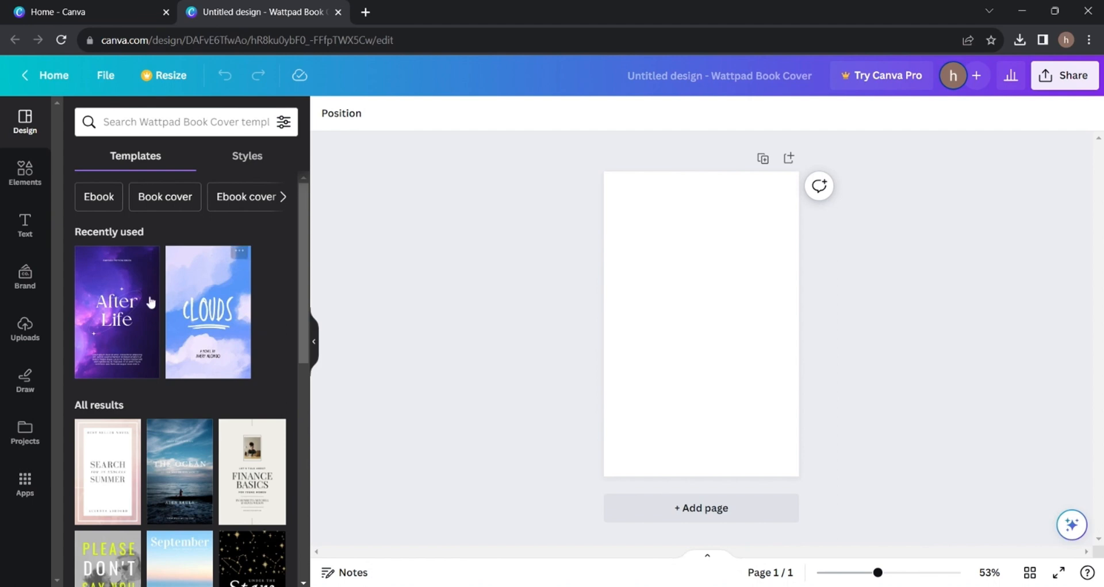
left_click(122, 311)
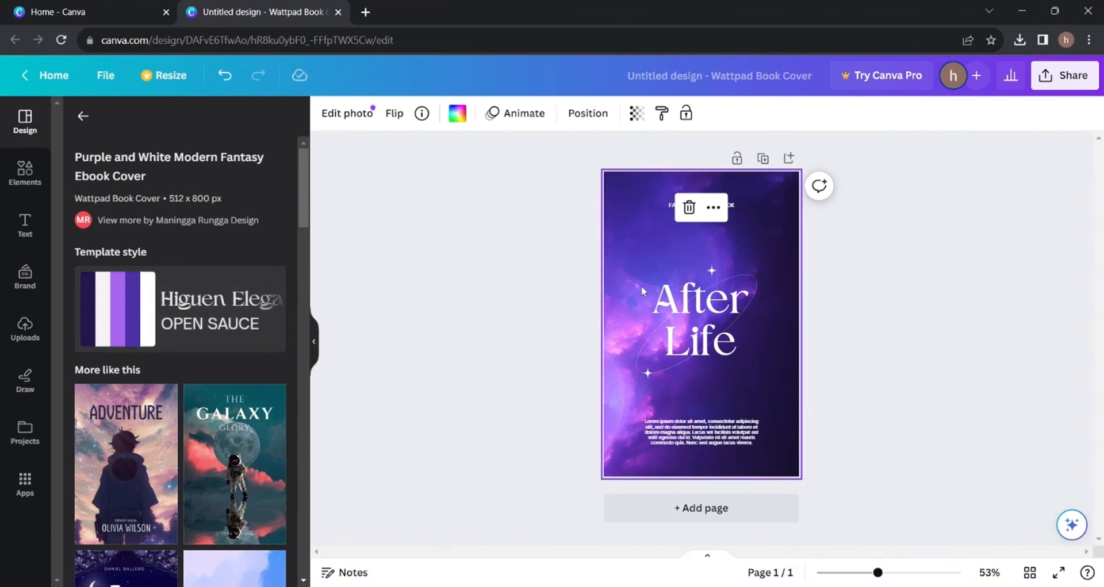
Replace the cover's title text with "Before Life".
left_click(693, 309)
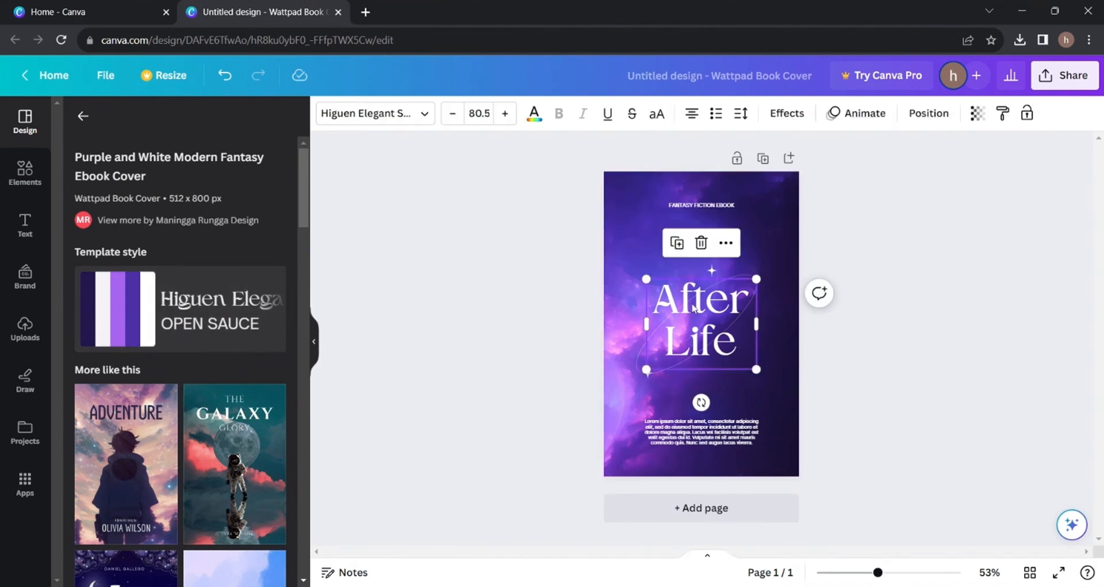
double_click(692, 309)
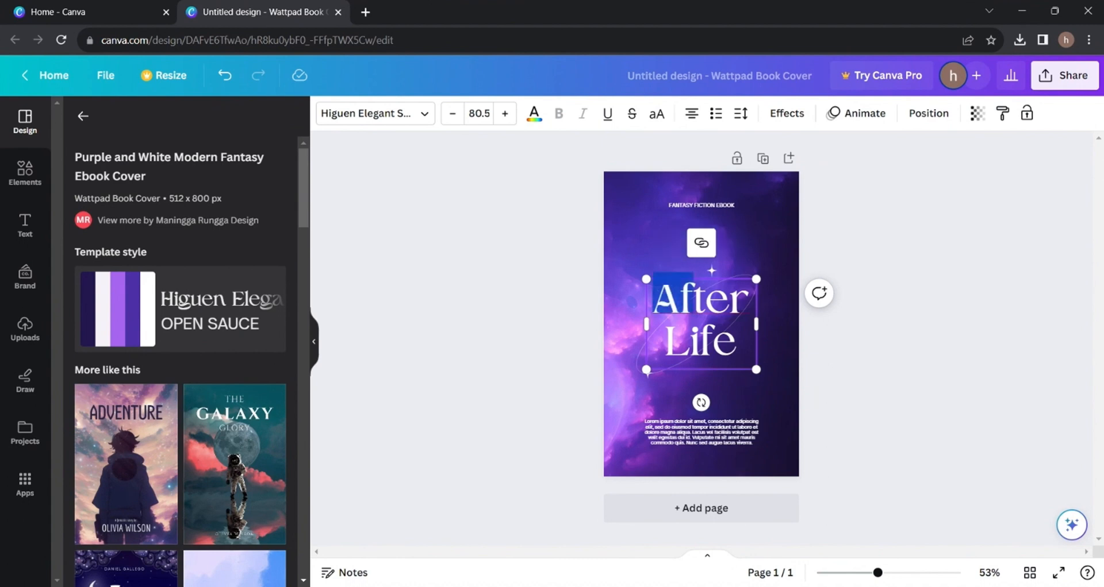
key("Delete")
key("Delete")
key("Delete")
key("Delete")
key("Delete")
key("Delete")
key("Delete")
key("Delete")
key("Delete")
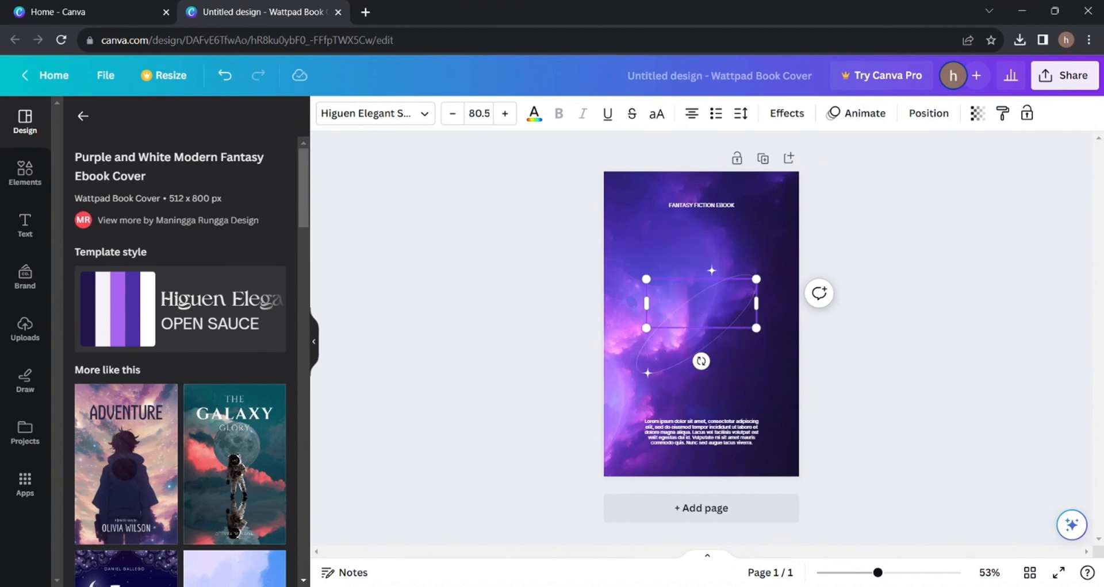
type("Before")
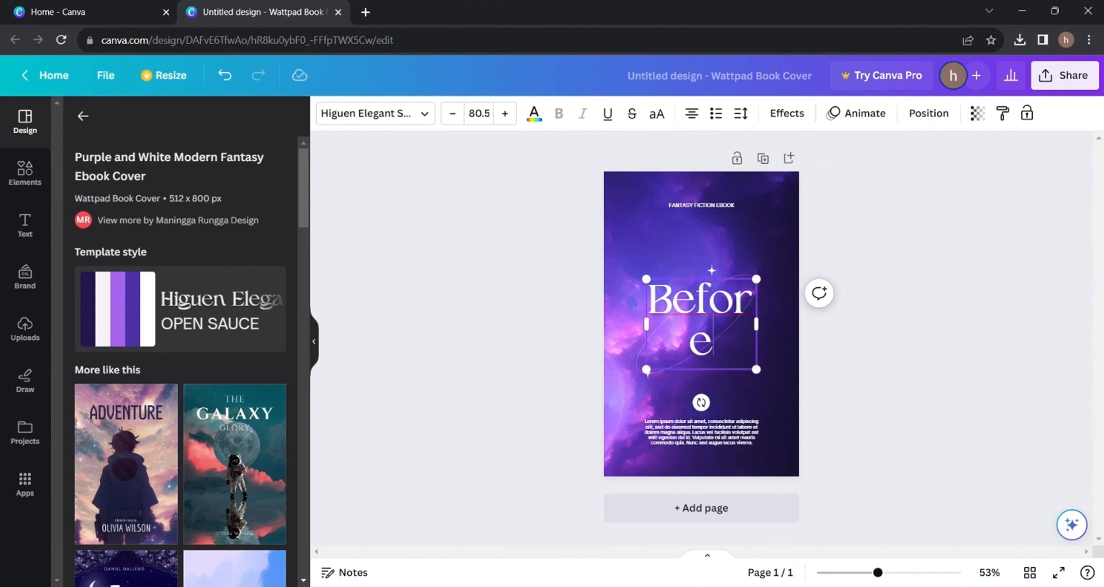
type(" Life")
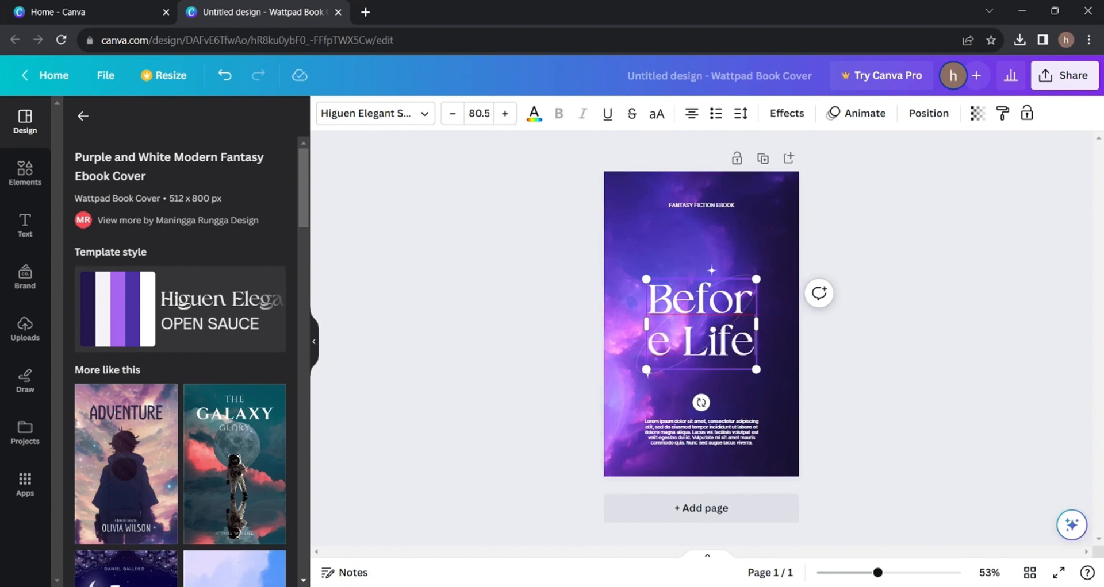
Set the font size of the whole "Before Life" title to 65.
double_click(663, 312)
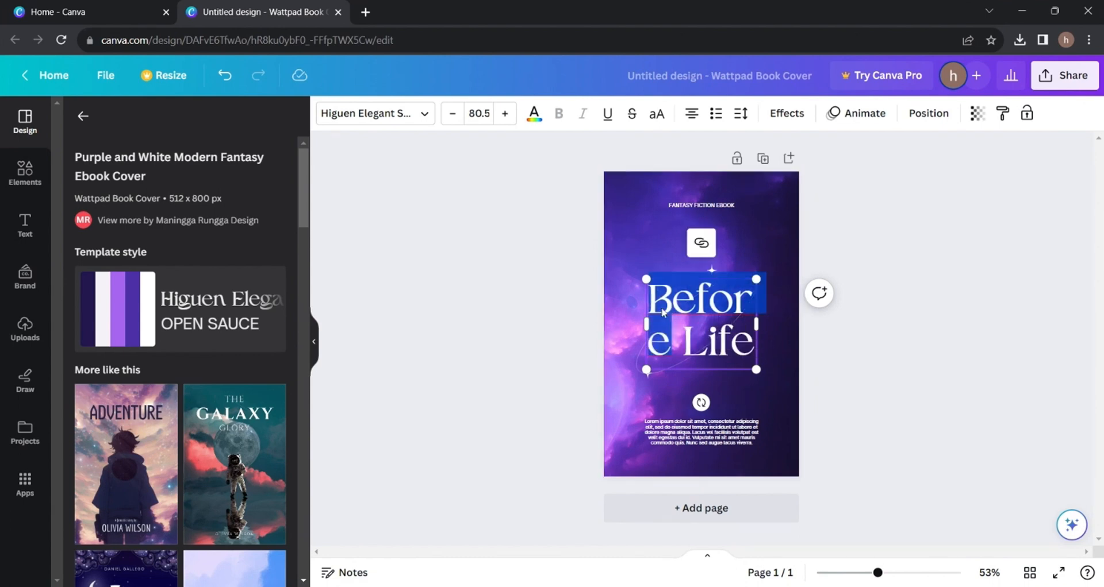
left_click(663, 312)
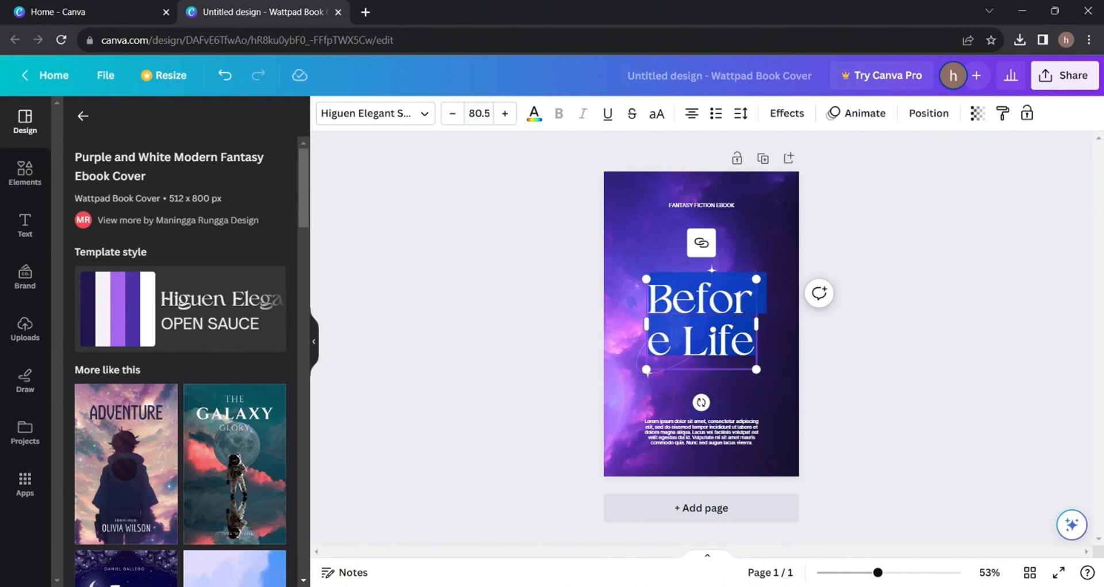
left_click(452, 115)
left_click(453, 115)
left_click(452, 114)
left_click(452, 114)
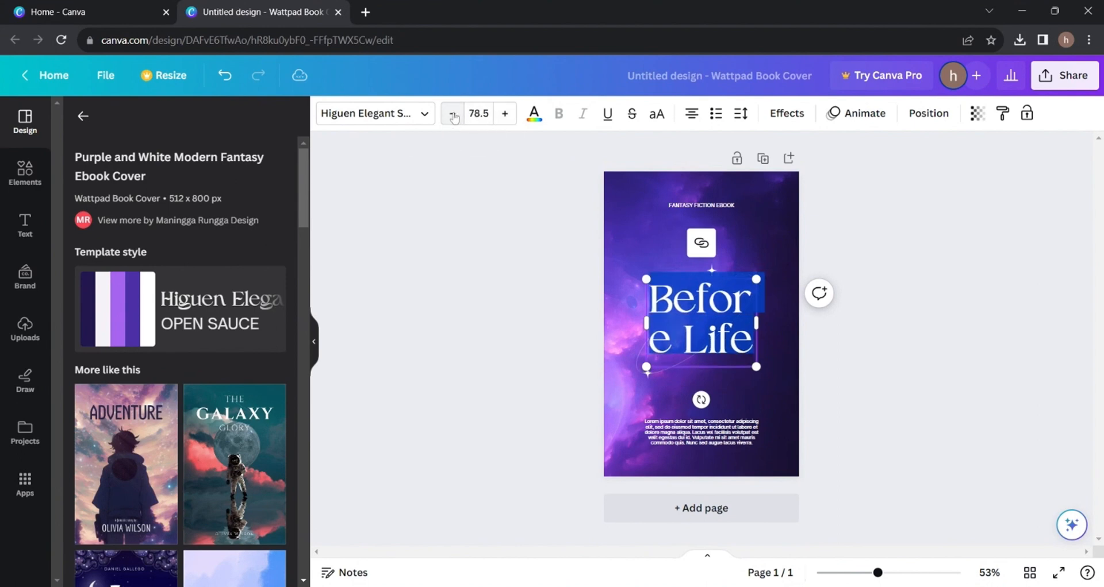
left_click(452, 115)
left_click(452, 115)
left_click(453, 115)
left_click(452, 114)
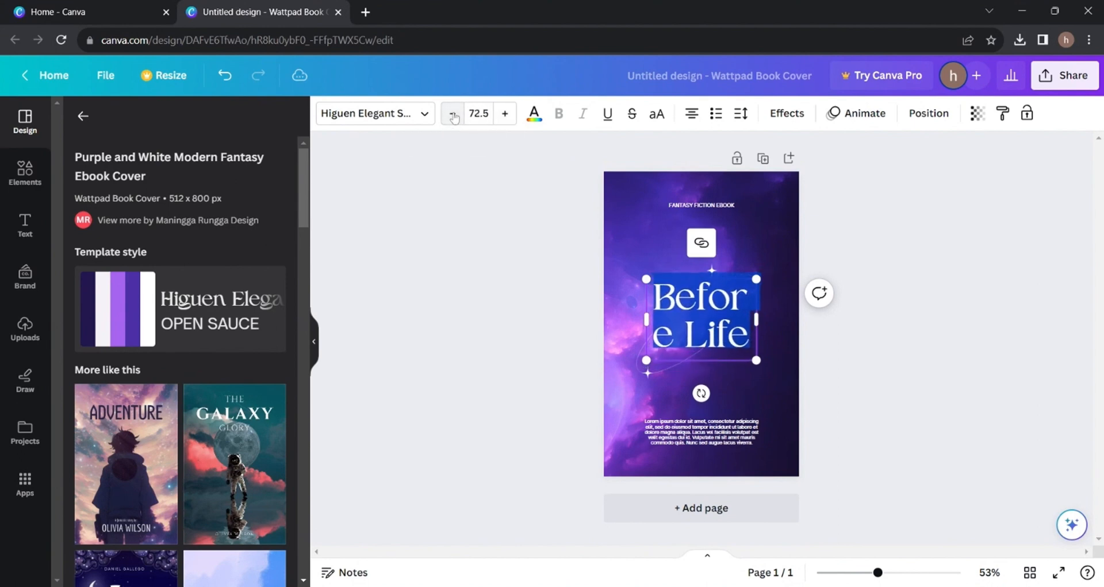
left_click(453, 114)
left_click(452, 114)
left_click(478, 114)
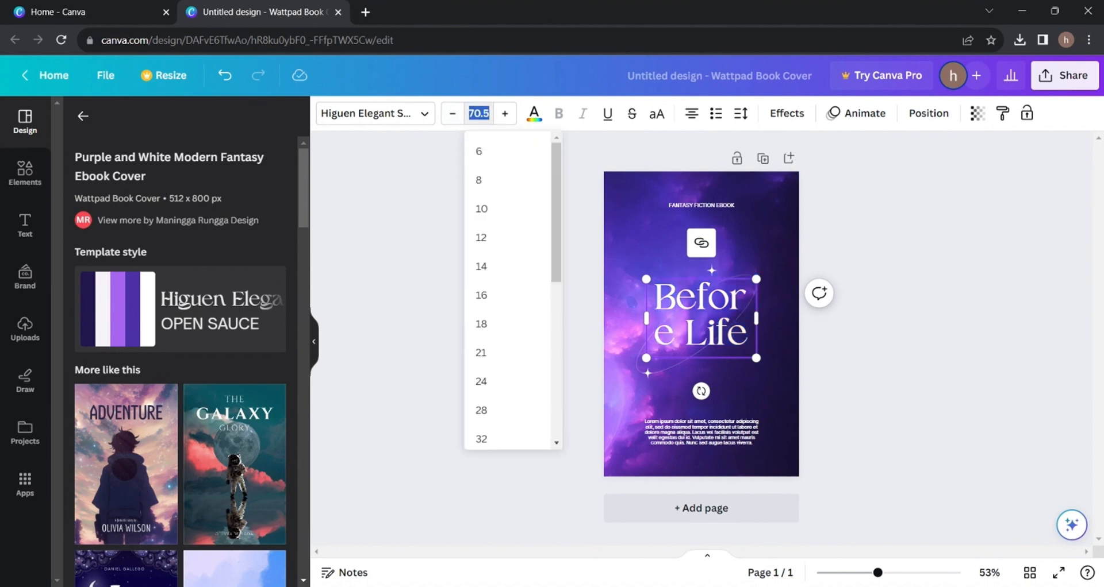
type("65")
key("Return")
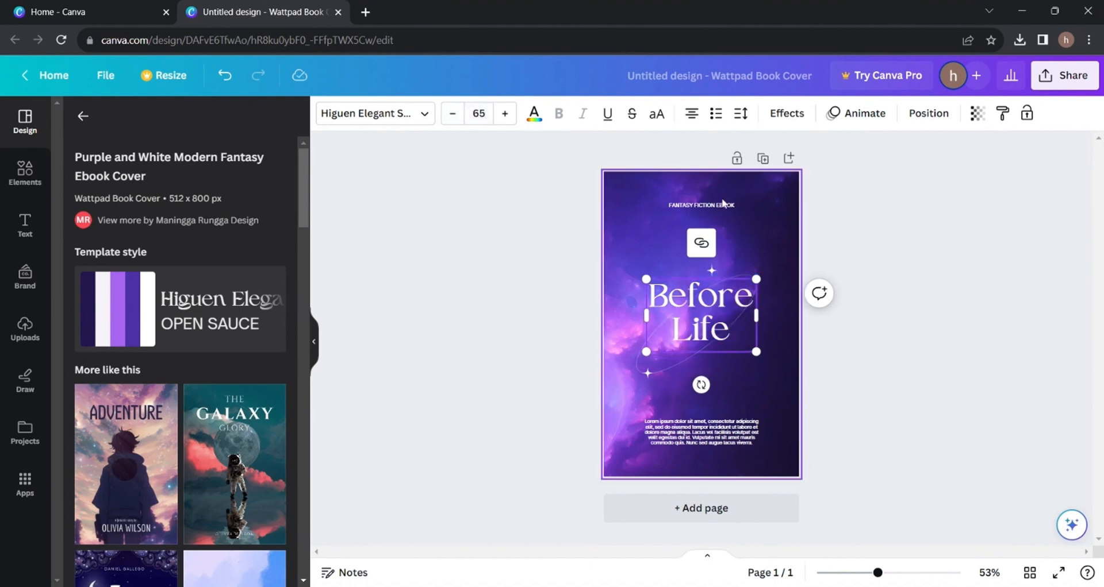
left_click(709, 206)
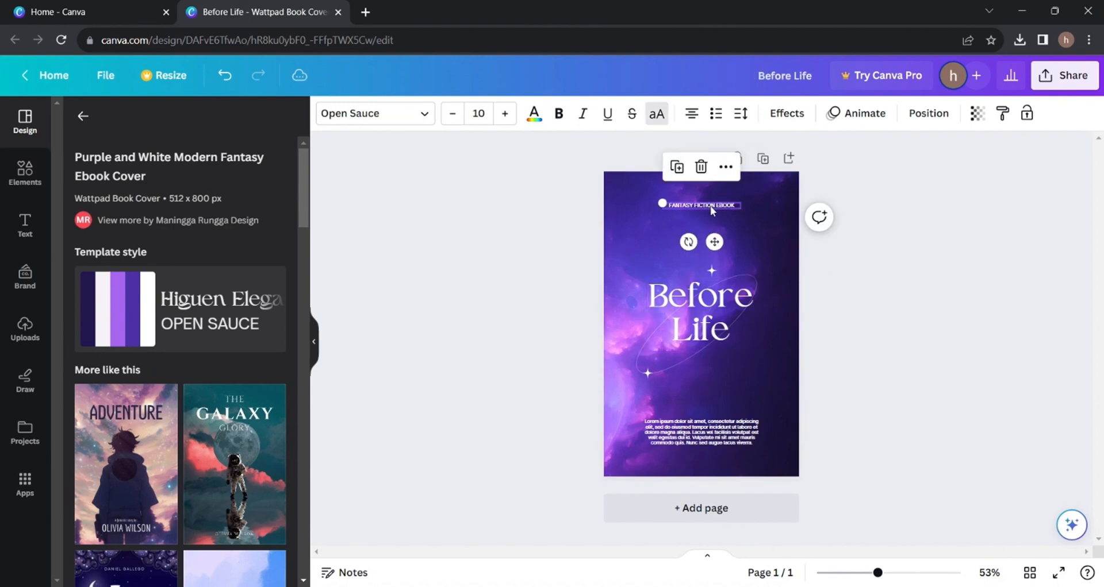
left_click(651, 232)
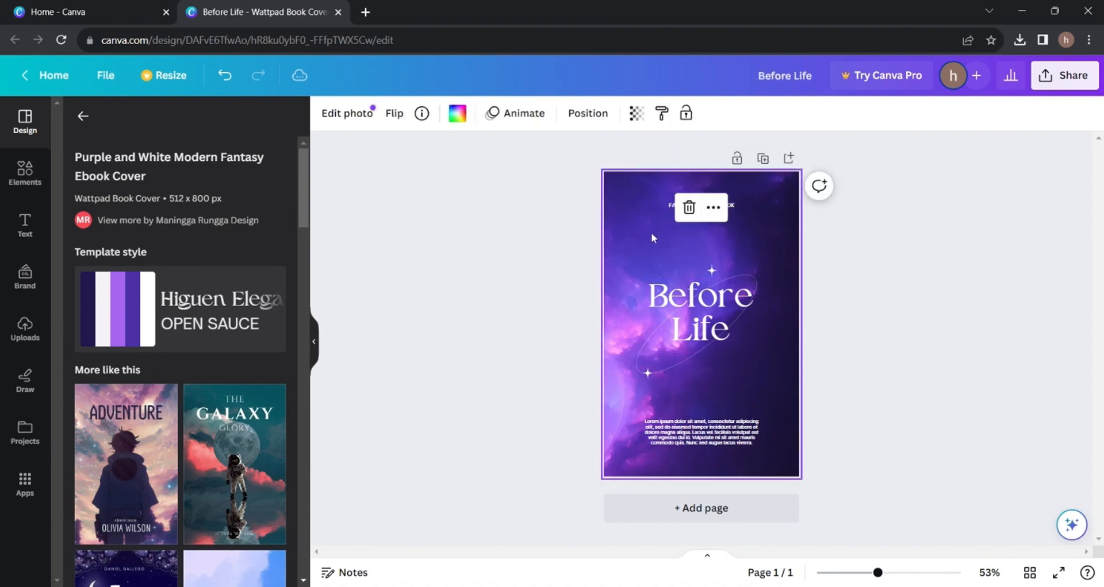
left_click(457, 115)
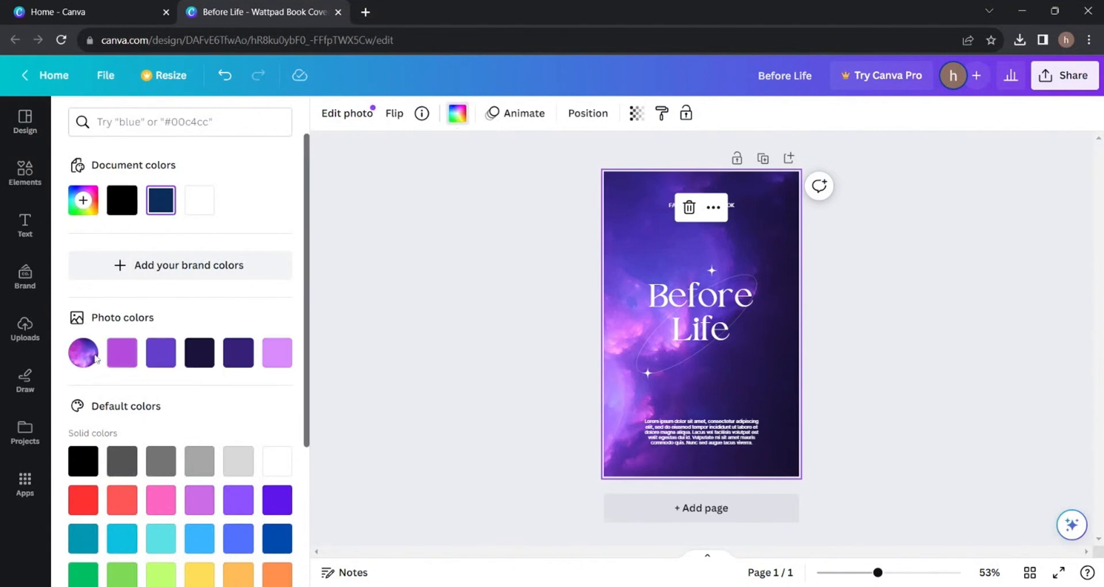
scroll(146, 468, "down", 4)
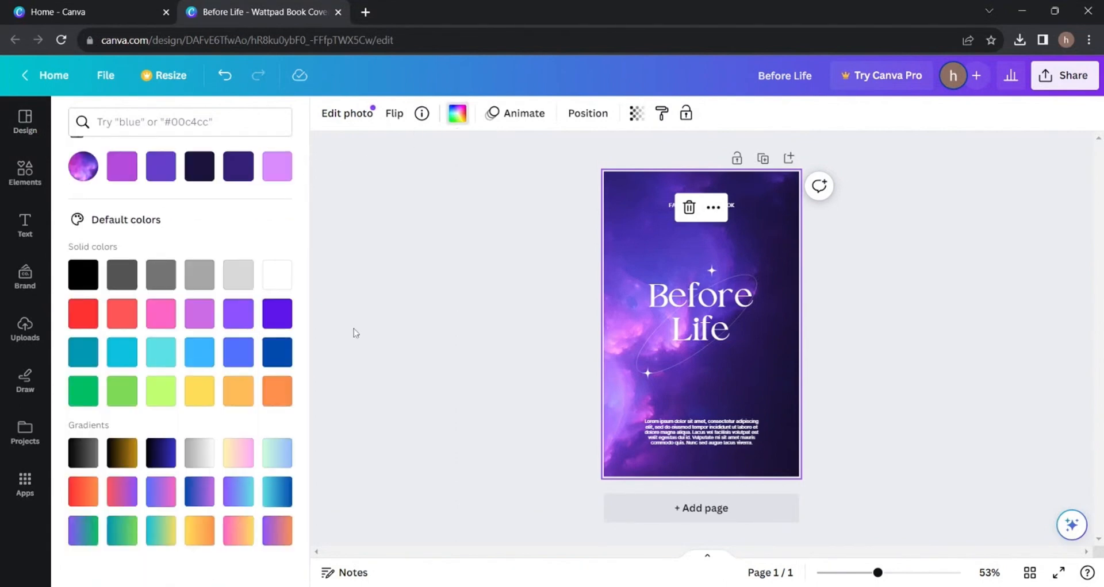
left_click(504, 406)
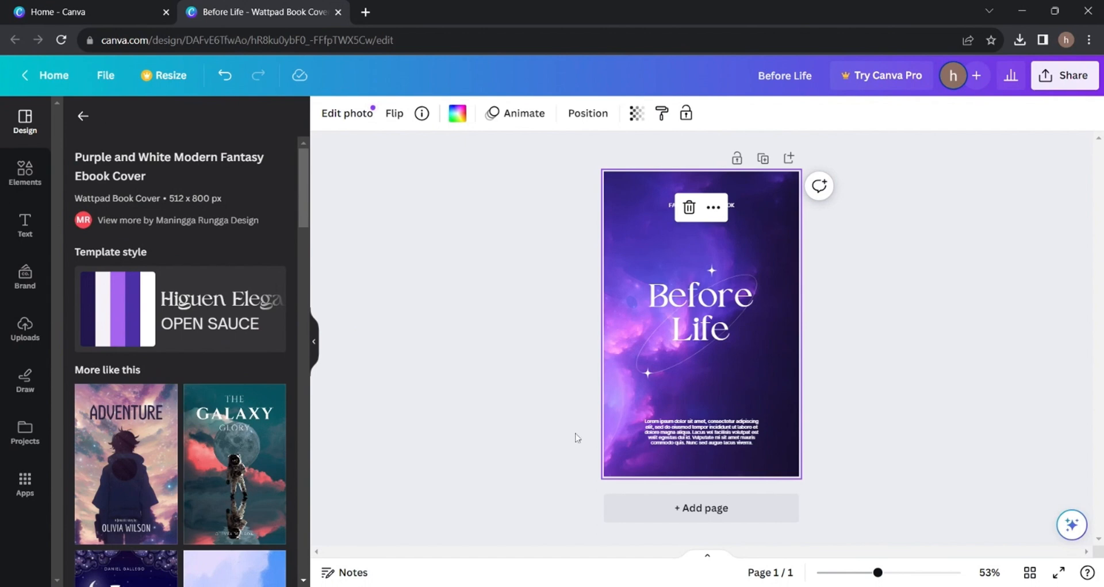
Add four blank pages after the cover so that the design has five pages.
left_click(684, 511)
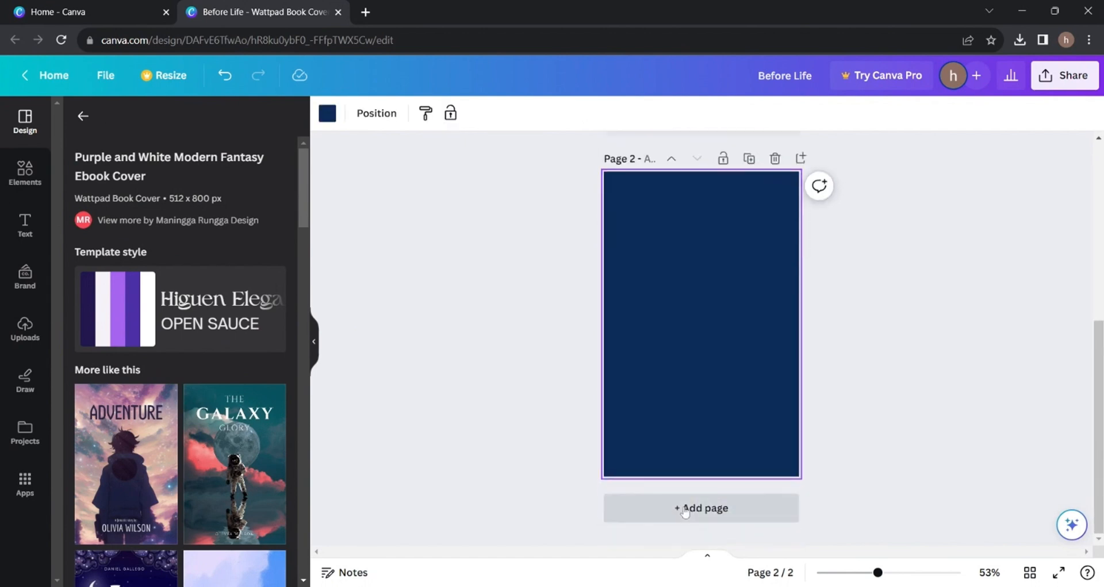
scroll(733, 345, "up", 2)
scroll(733, 349, "down", 2)
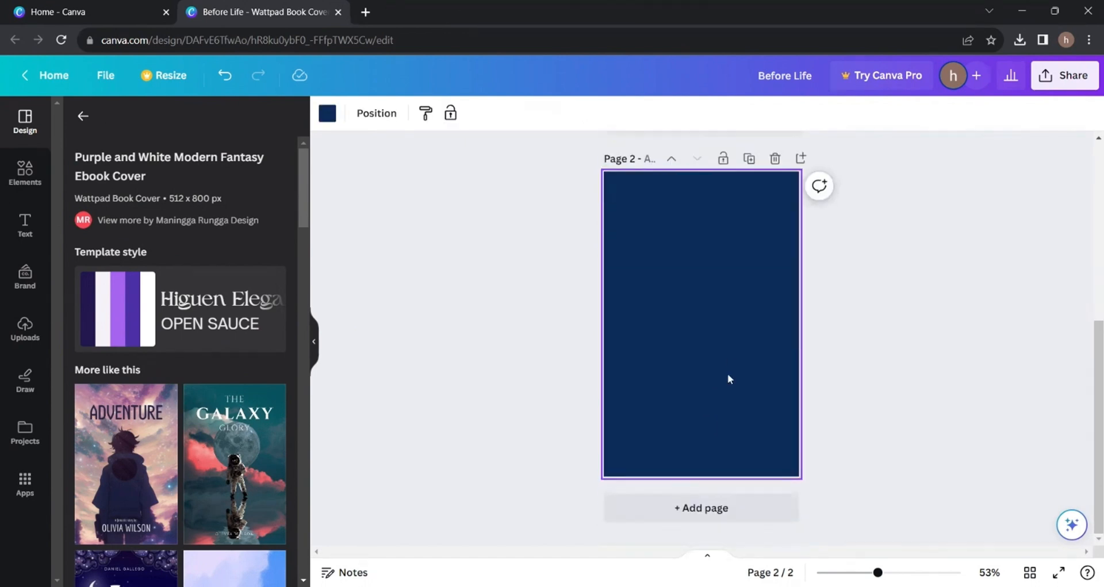
left_click(695, 506)
left_click(694, 504)
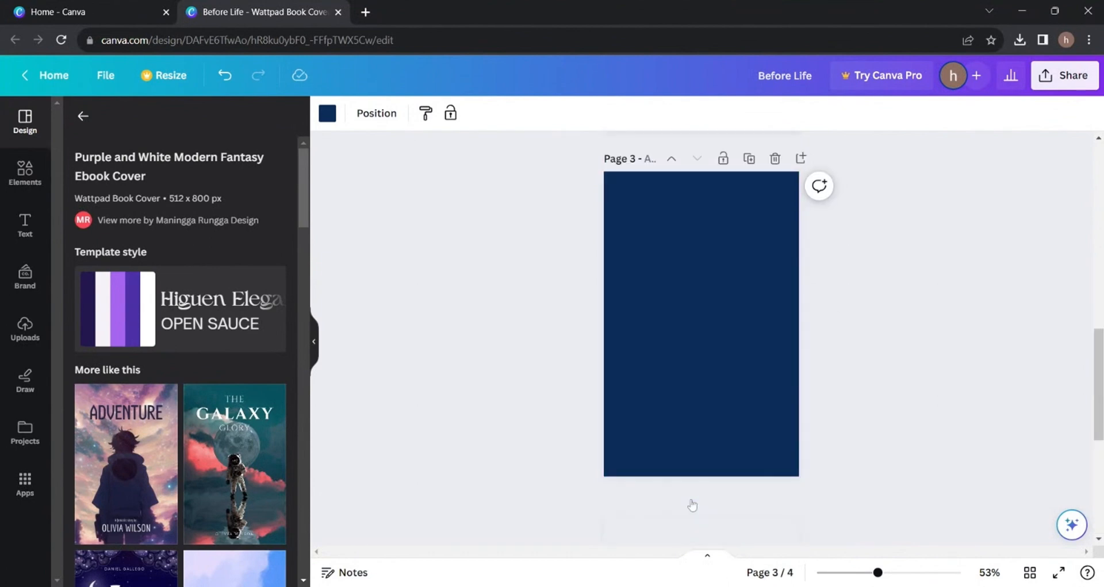
left_click(693, 506)
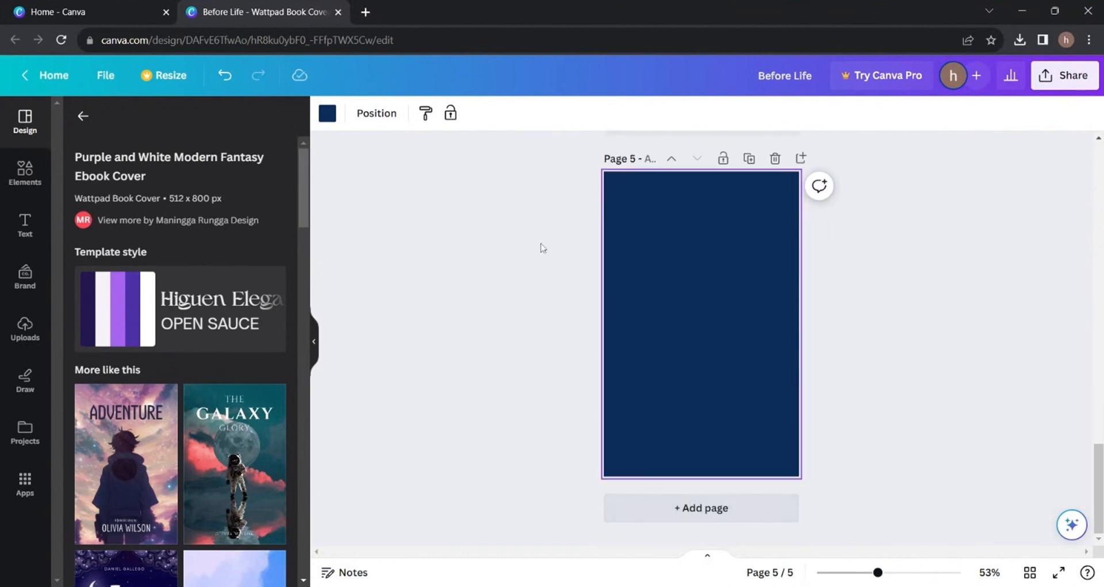
Go to page 2 and examine the available element categories, from shapes and graphics to frames, grids and collections.
scroll(662, 217, "up", 15)
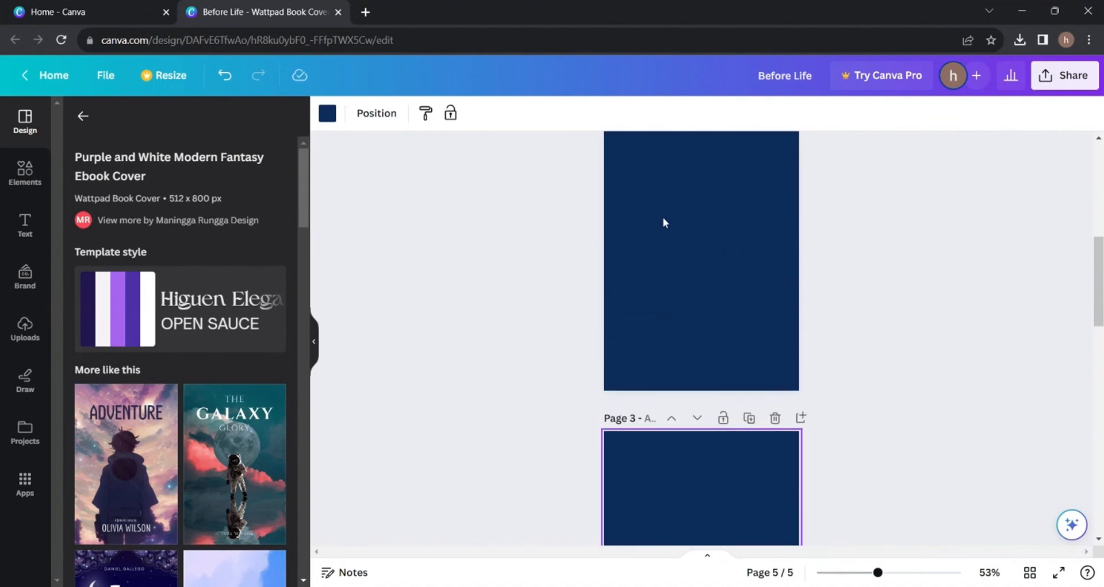
left_click(25, 172)
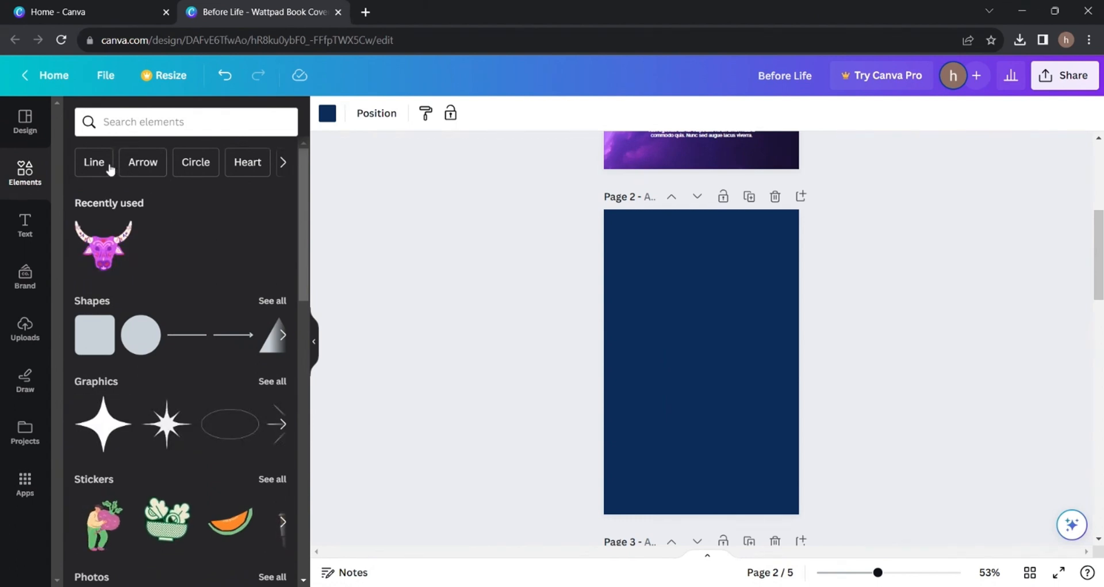
scroll(195, 168, "right", 6)
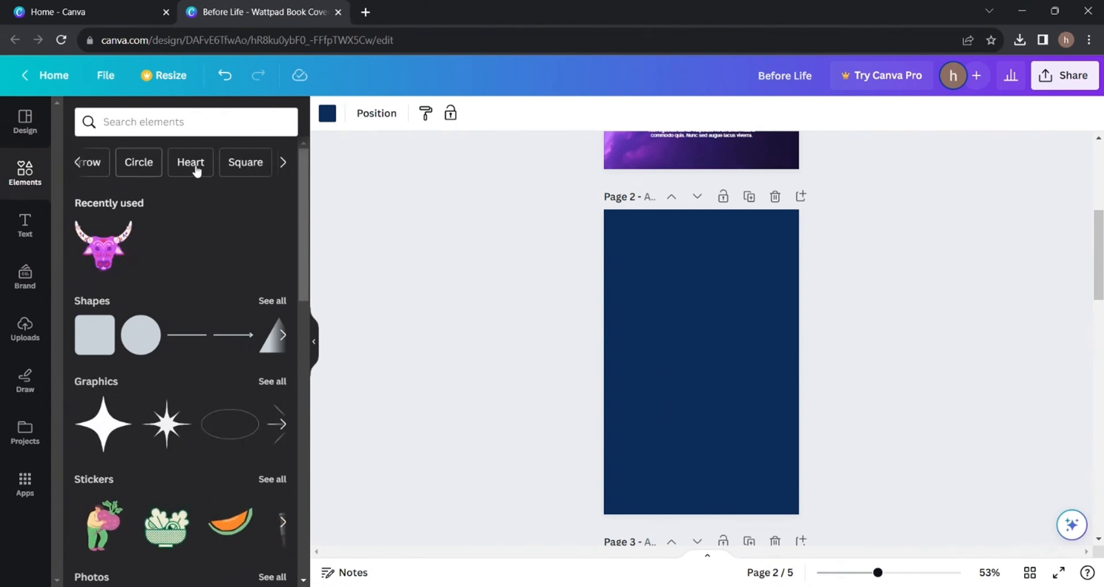
scroll(184, 162, "right", 2)
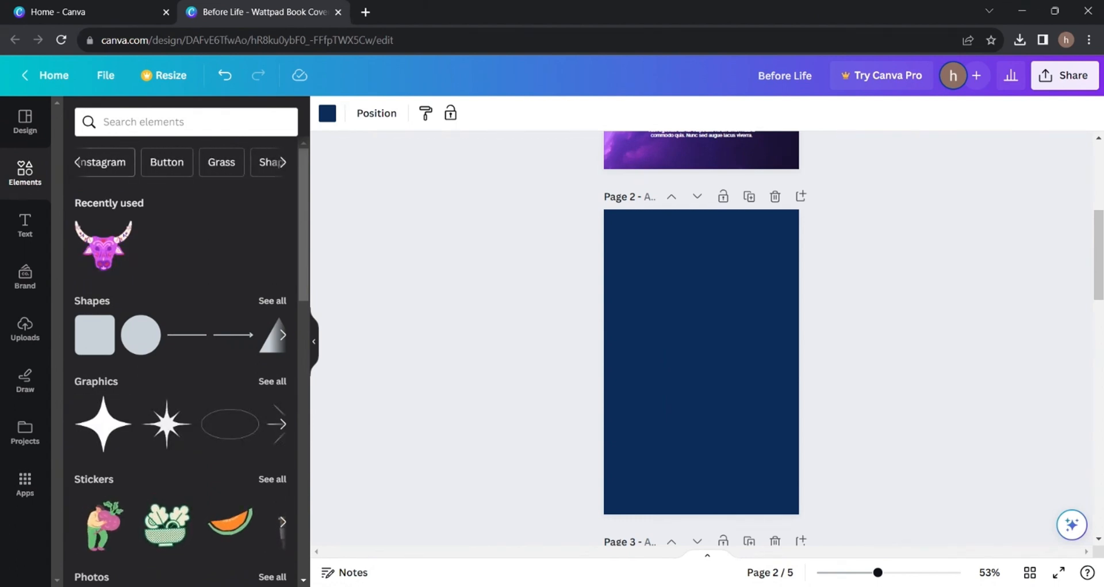
scroll(138, 261, "down", 3)
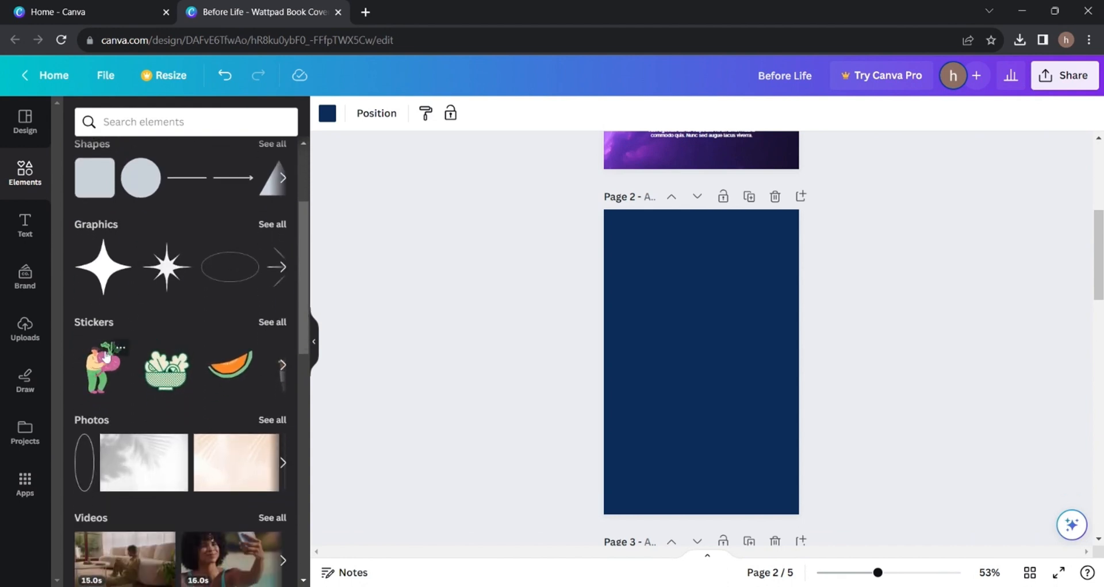
scroll(112, 351, "down", 3)
scroll(144, 368, "down", 8)
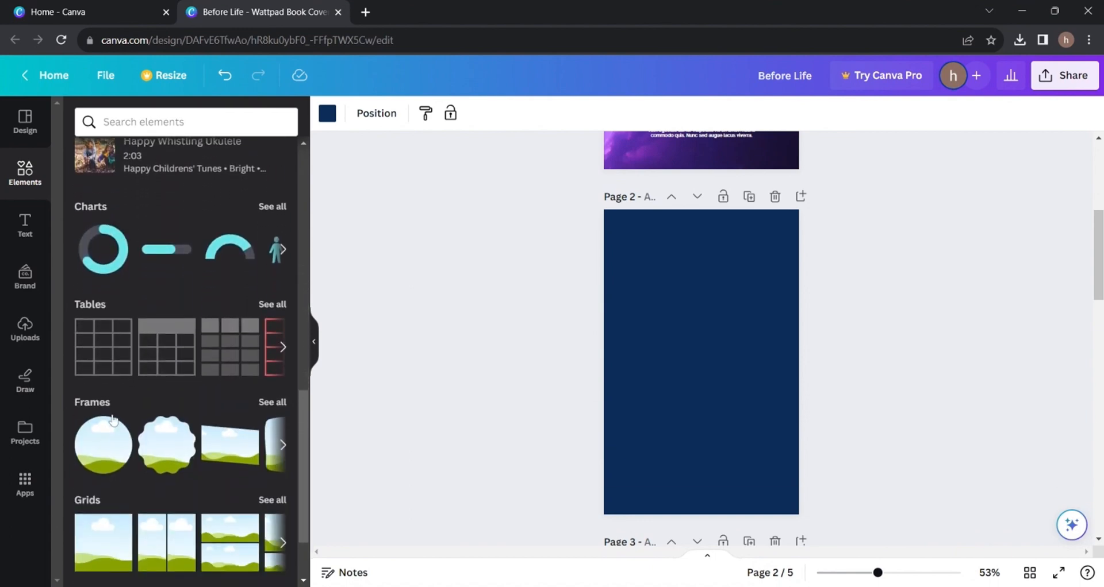
scroll(117, 437, "down", 4)
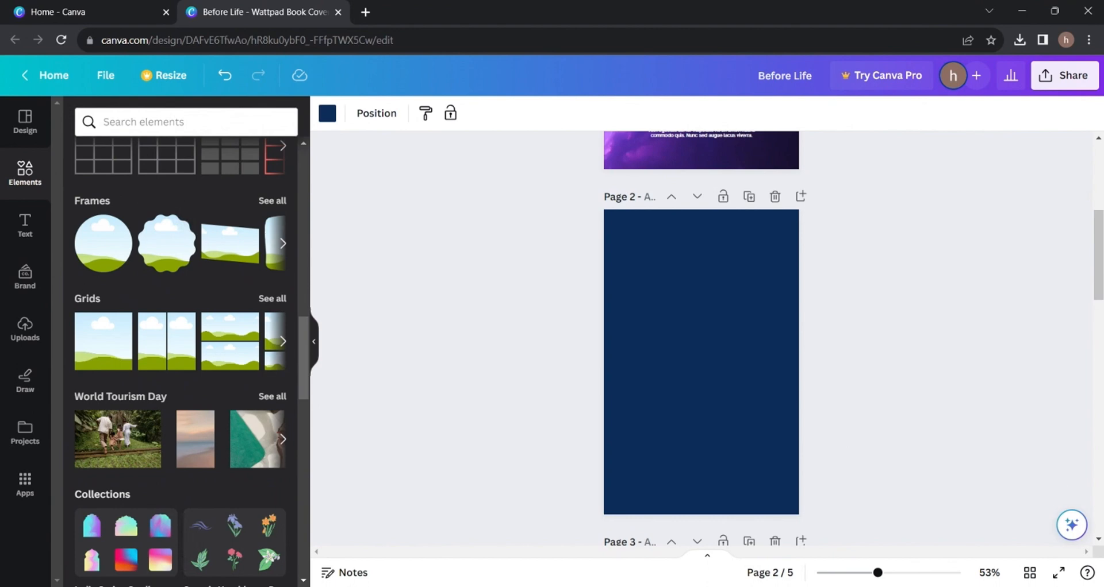
Search the elements for "cow" and show all of the matching graphics.
left_click(187, 122)
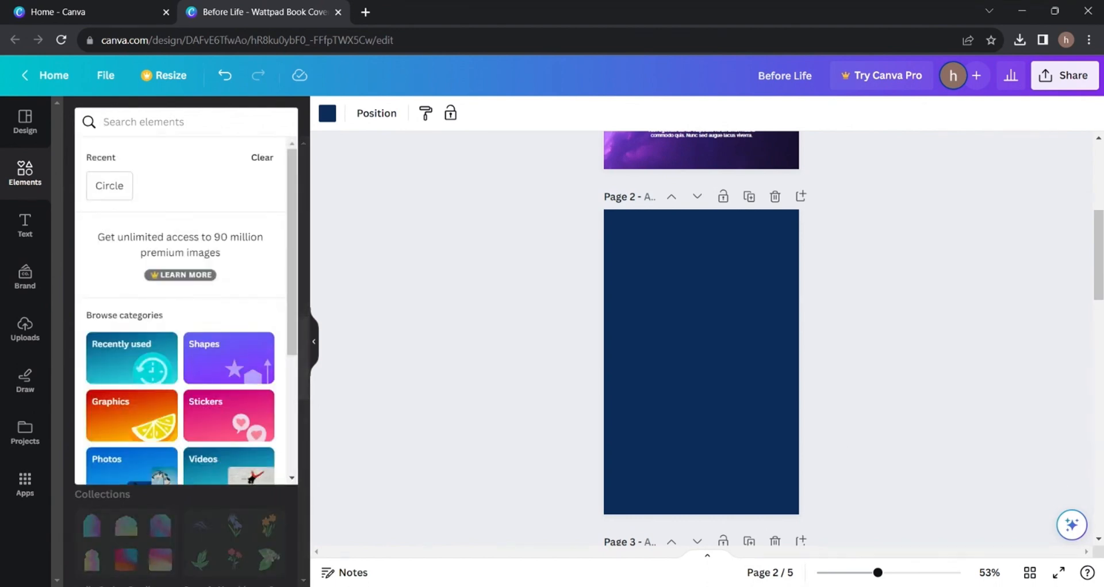
type("c")
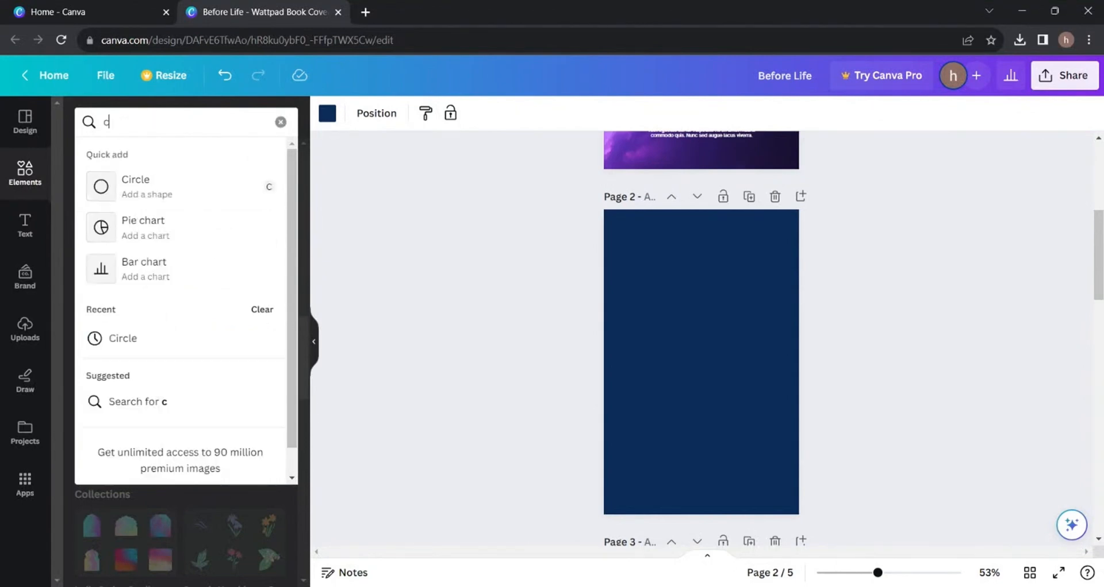
type("ow")
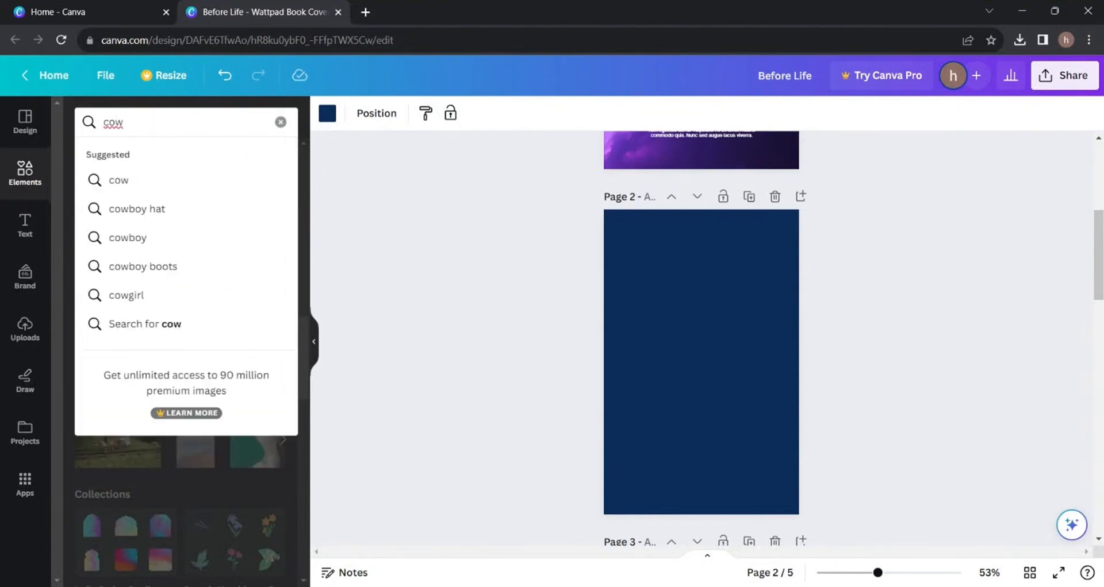
key("Return")
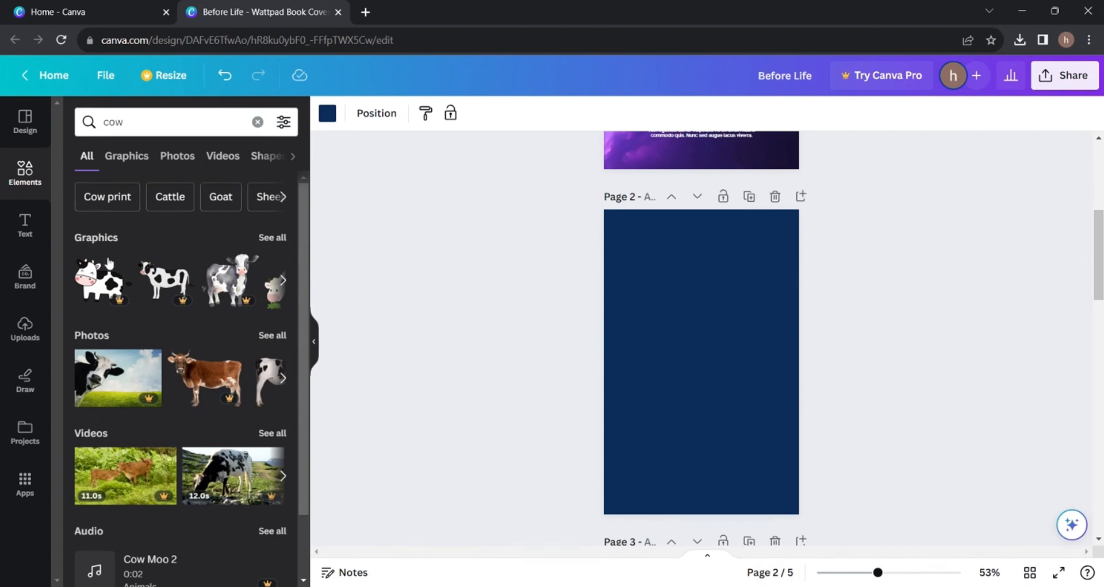
mouse_move(102, 284)
mouse_move(180, 283)
left_click(272, 237)
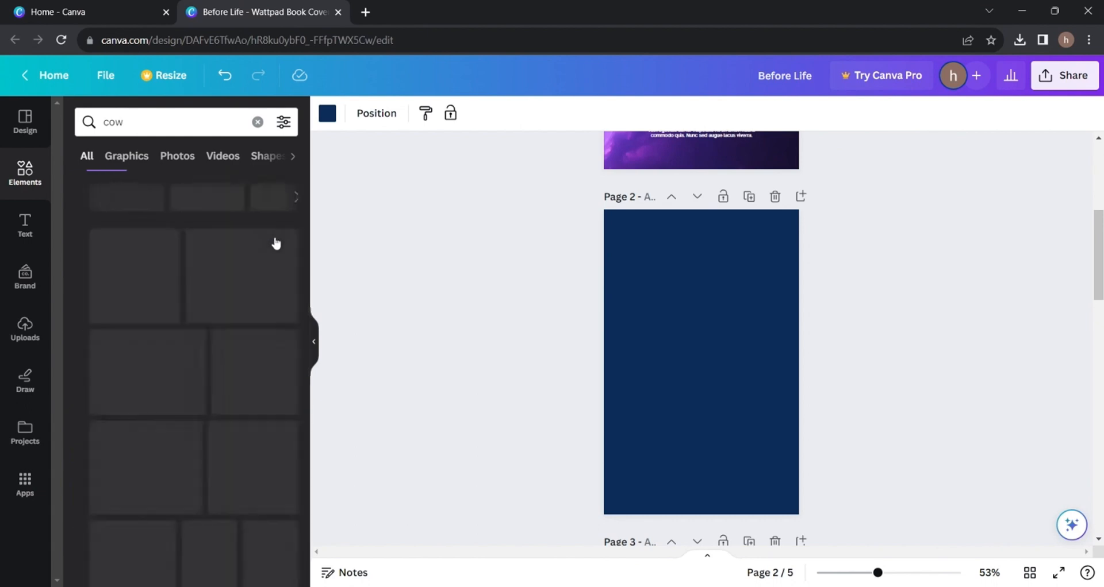
Add the plain standing cow silhouette graphic to page 2 and colour it white.
mouse_move(174, 360)
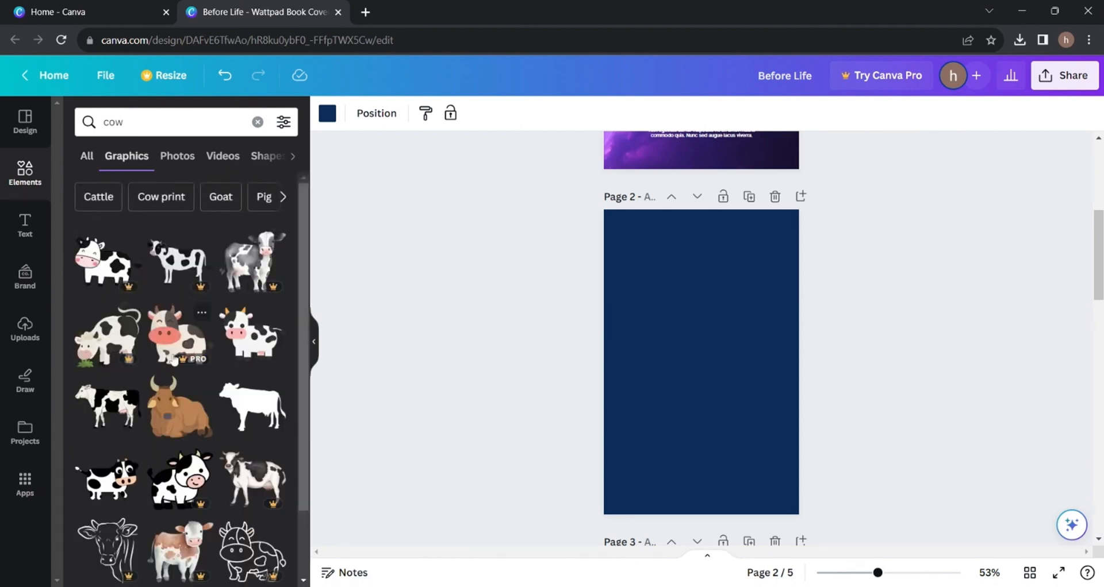
scroll(174, 360, "down", 1)
left_click(255, 335)
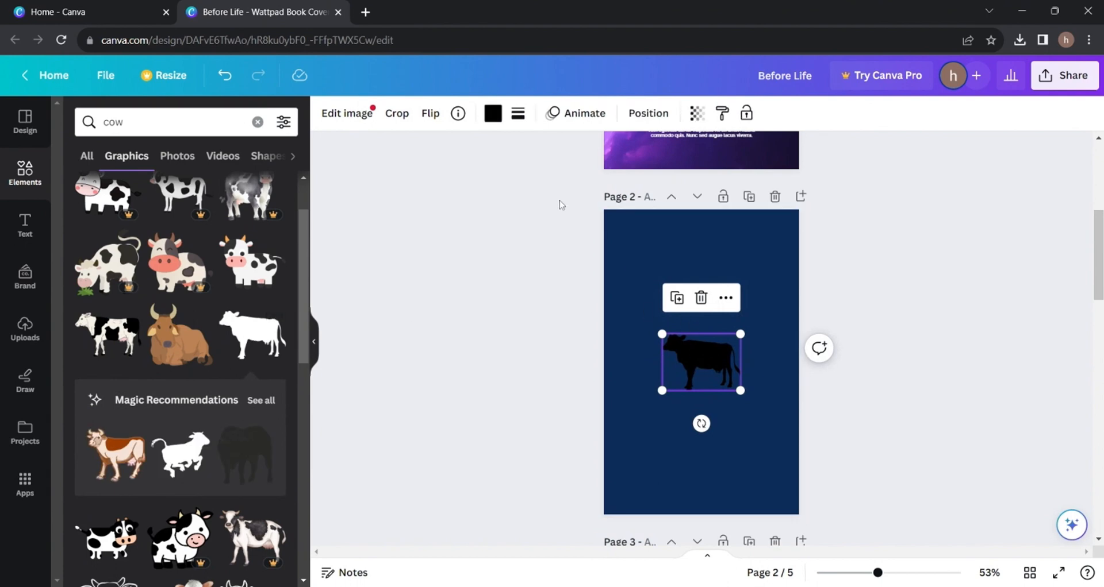
left_click(493, 113)
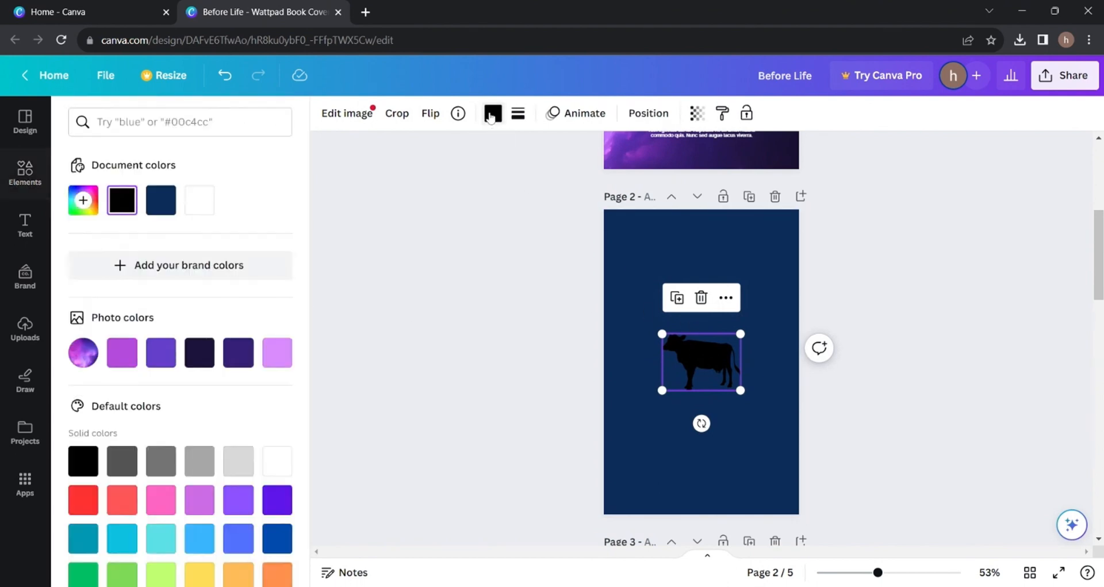
left_click(199, 200)
left_click(488, 289)
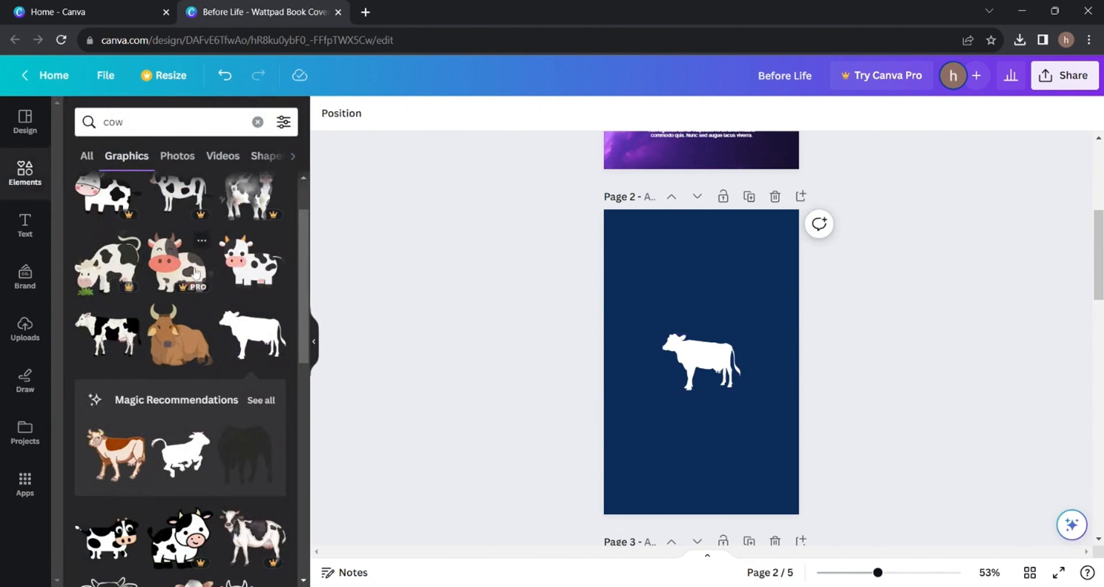
Add a new text box with the default paragraph text to page 2.
left_click(26, 227)
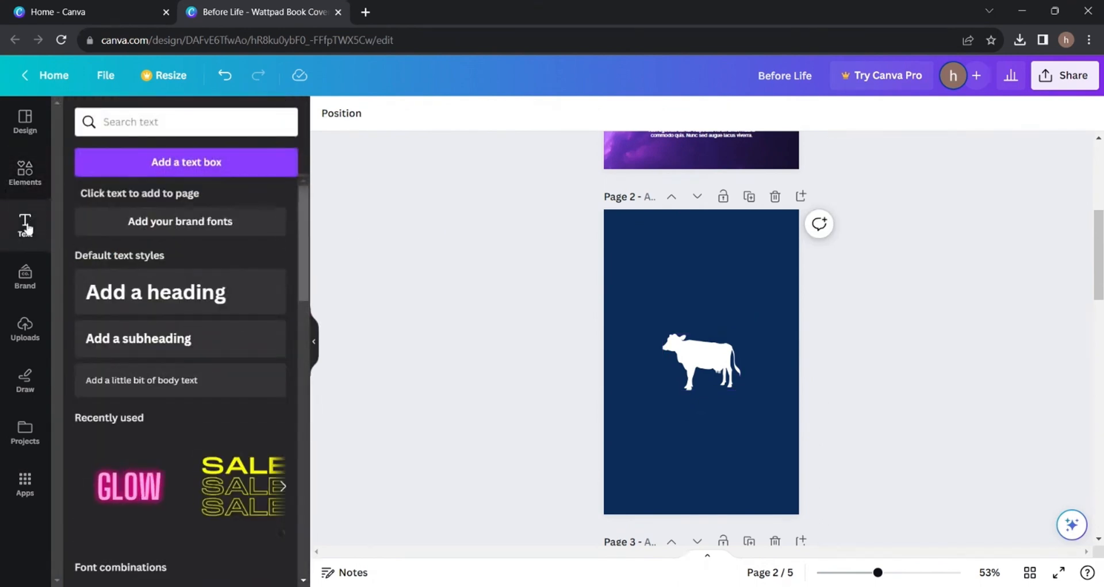
left_click(197, 166)
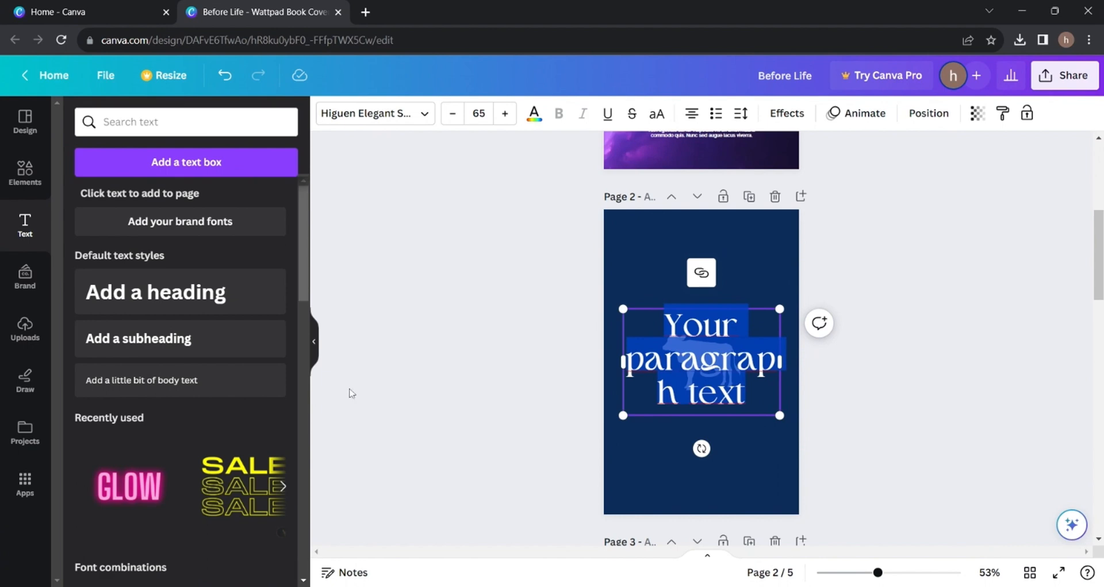
Add the "Thank you!" font combination, fit it below the cow on page 2, and move the paragraph text box above the cow.
scroll(181, 387, "down", 4)
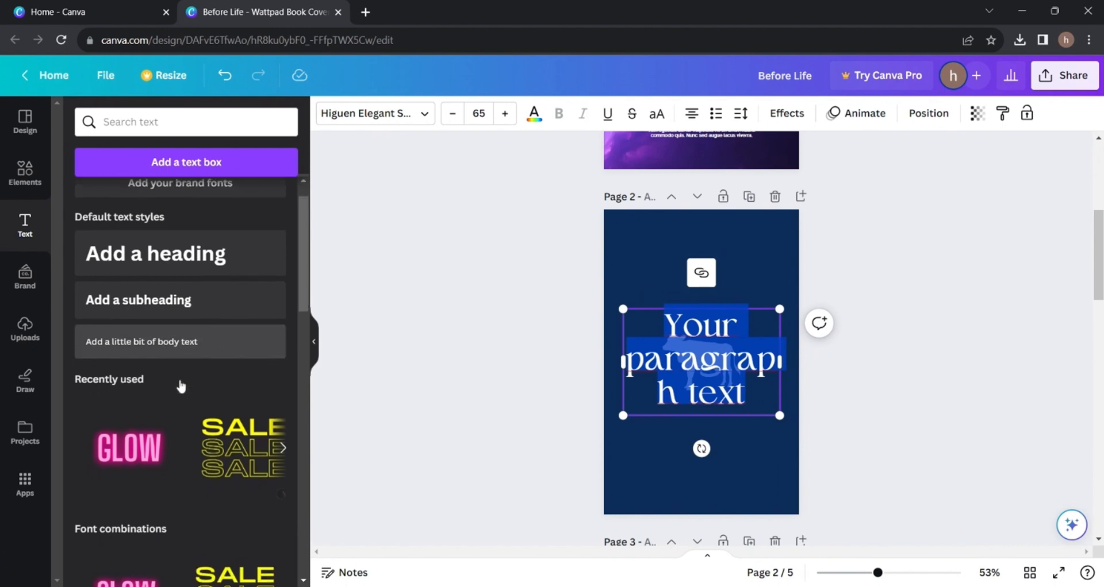
scroll(185, 374, "down", 1)
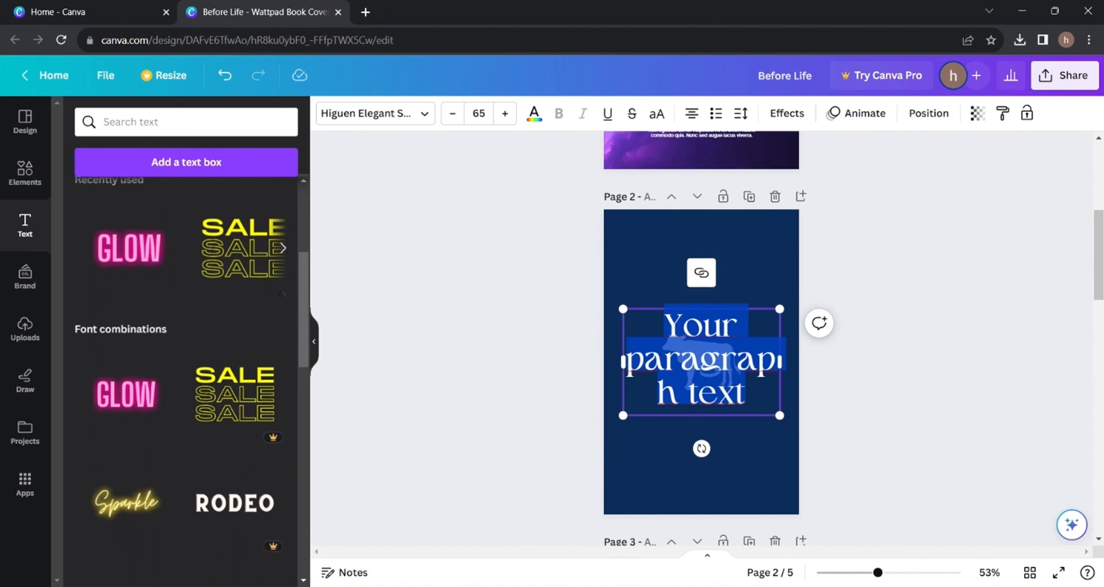
scroll(185, 374, "down", 3)
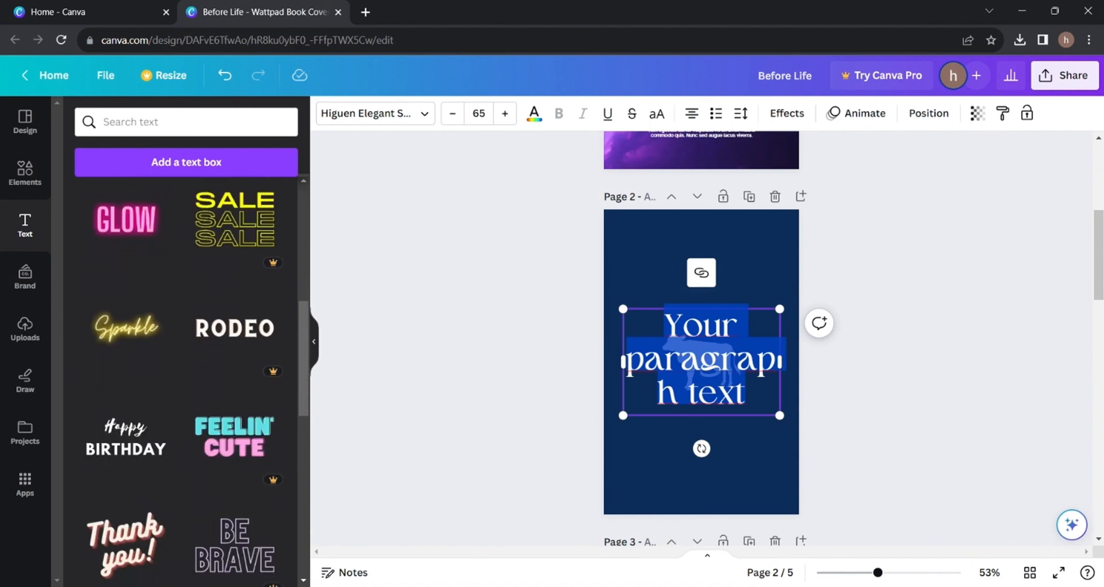
scroll(142, 382, "down", 3)
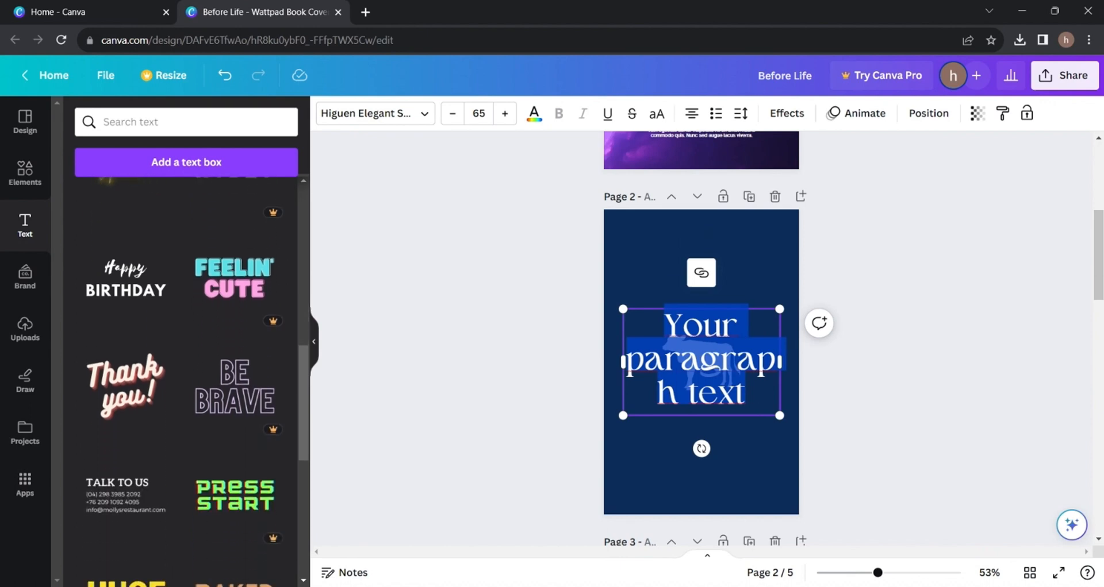
left_click(123, 389)
left_click_drag(714, 370, 722, 452)
left_click_drag(781, 393, 725, 449)
left_click_drag(700, 358, 696, 273)
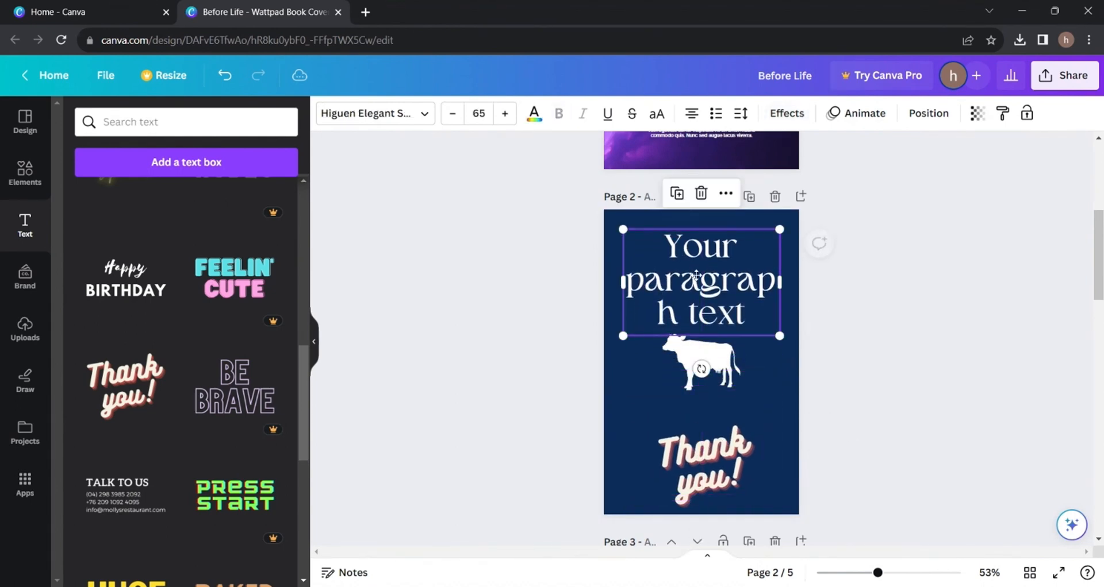
left_click(761, 374)
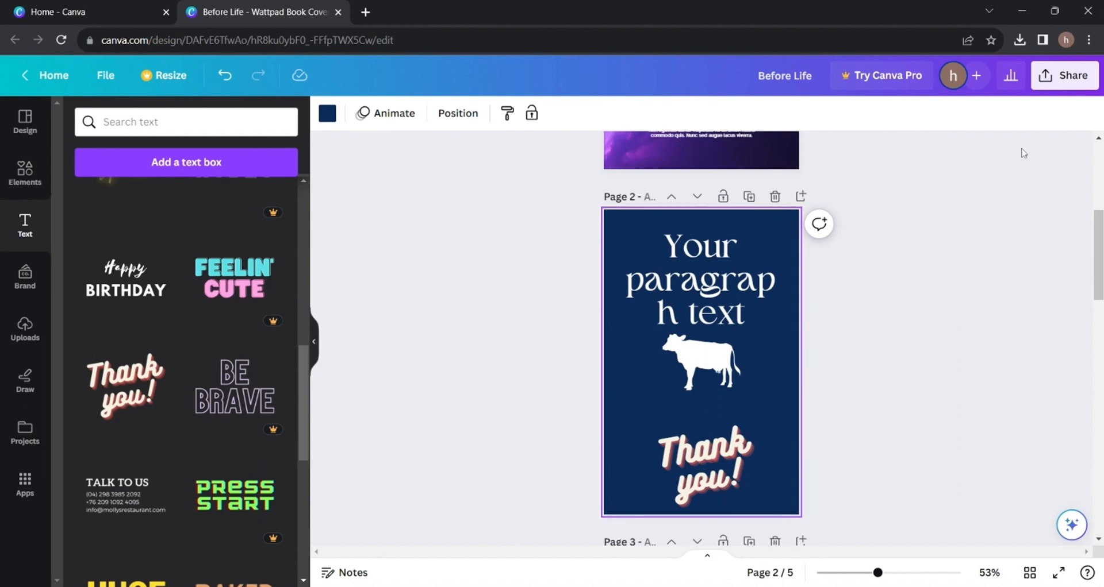
Download all five pages of the design as PNG files.
left_click(1067, 88)
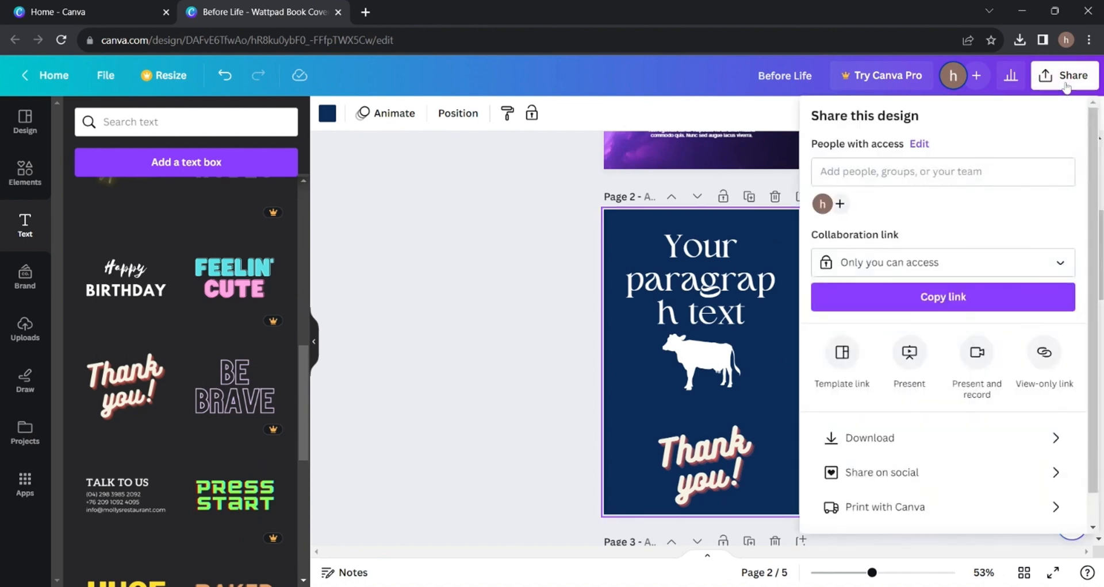
left_click(871, 439)
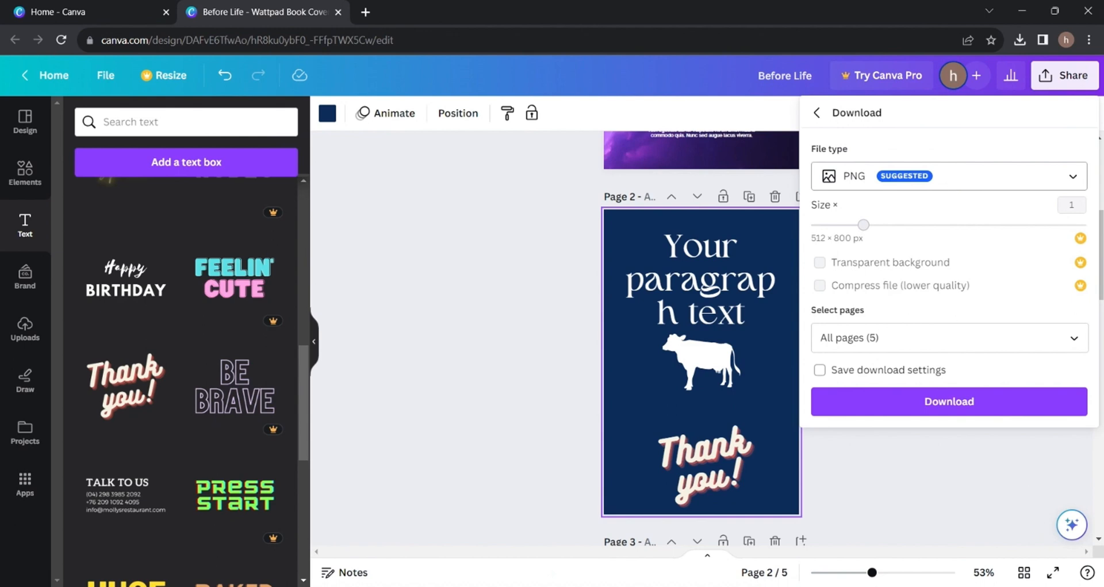
left_click(953, 181)
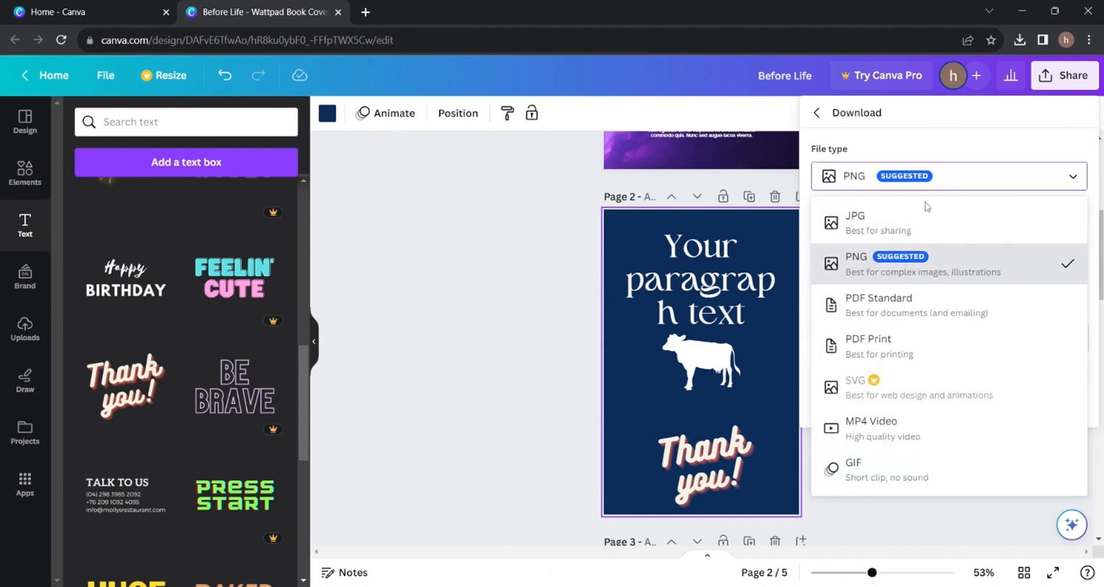
left_click(892, 264)
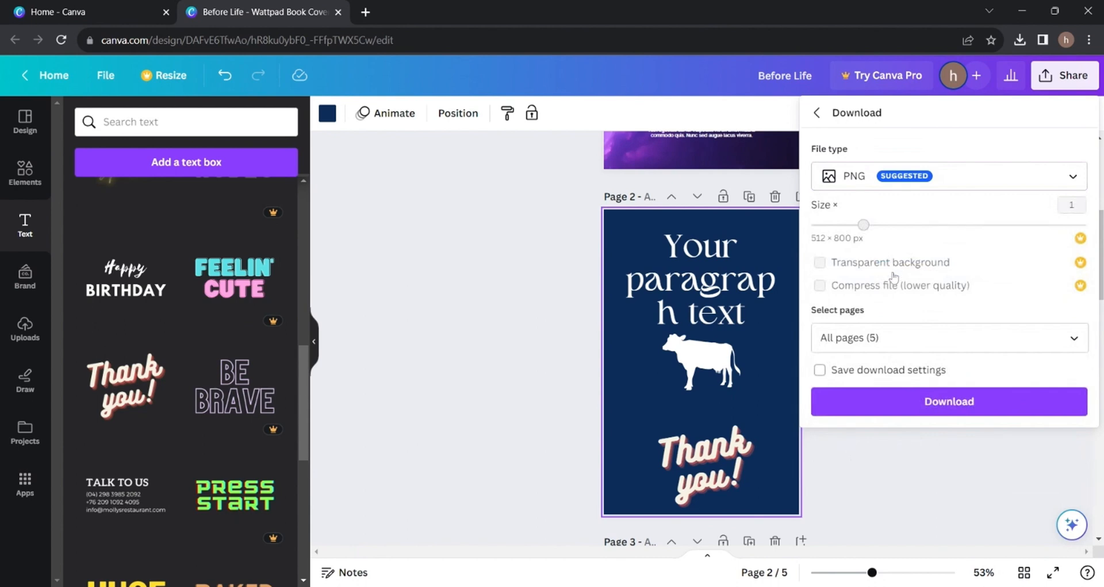
left_click(924, 403)
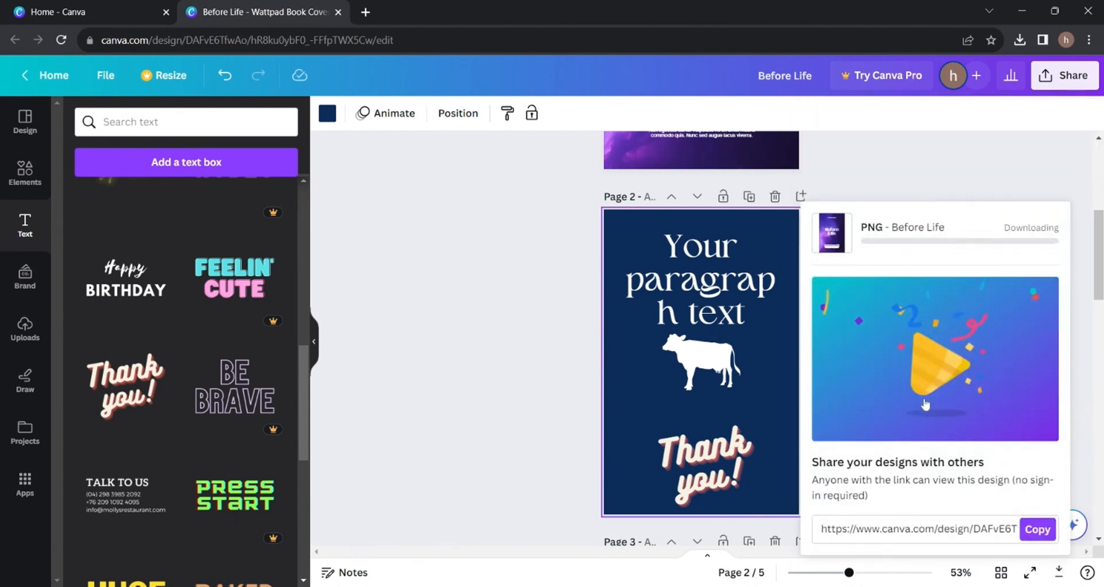